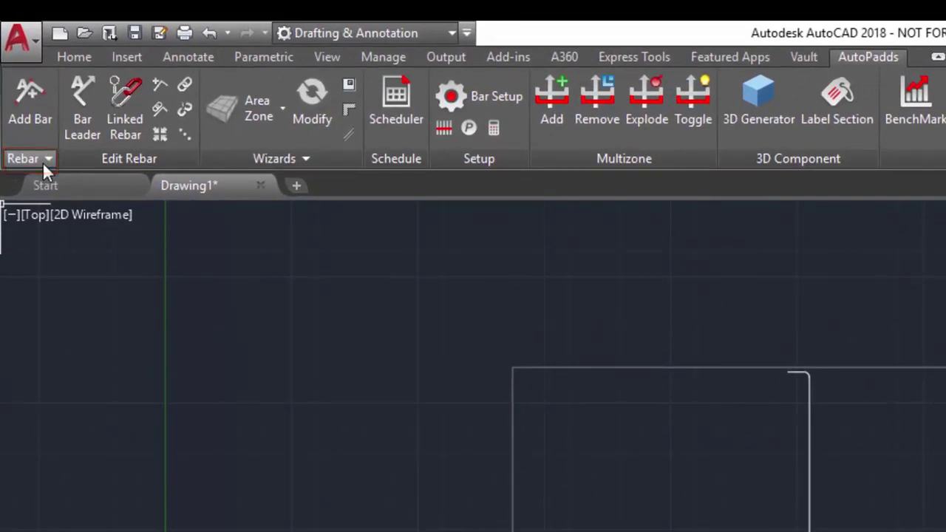
Show the vertical 31Y16-01-250 B1 rebar in front view.
click(44, 159)
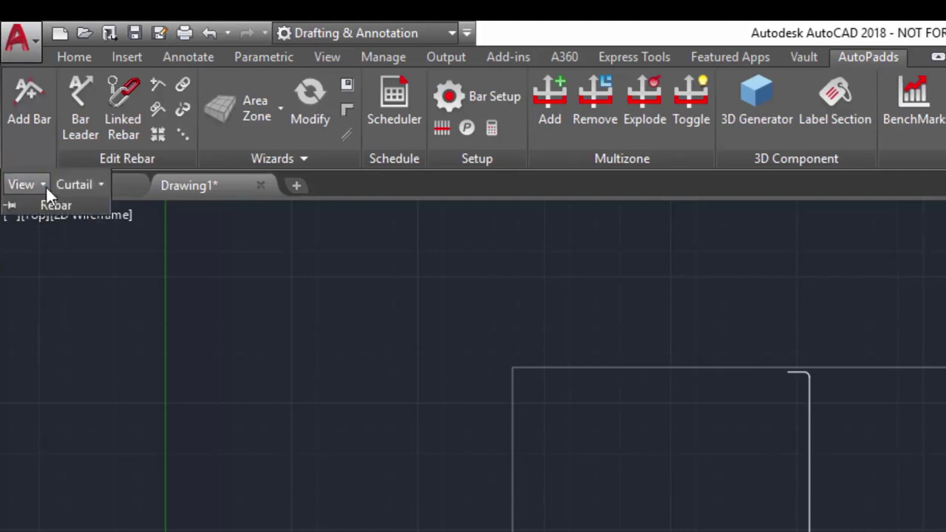
click(45, 185)
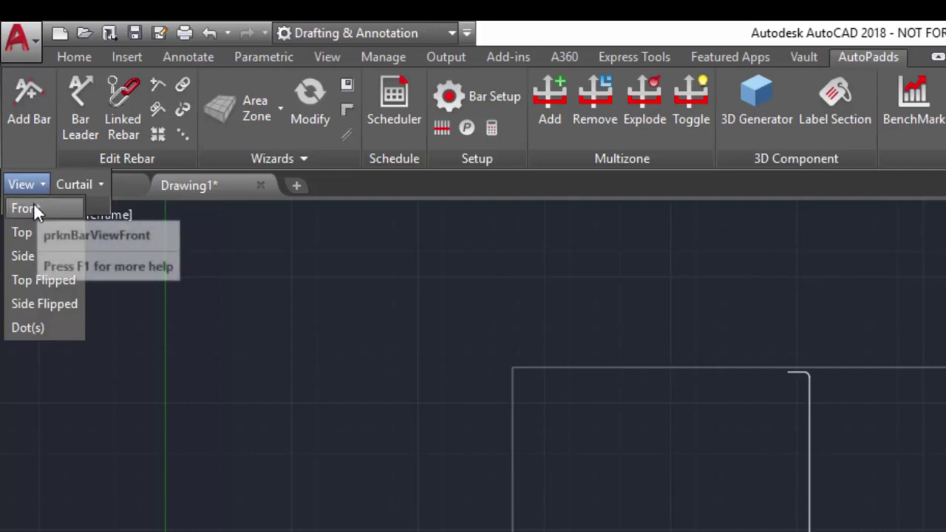
click(33, 209)
click(43, 186)
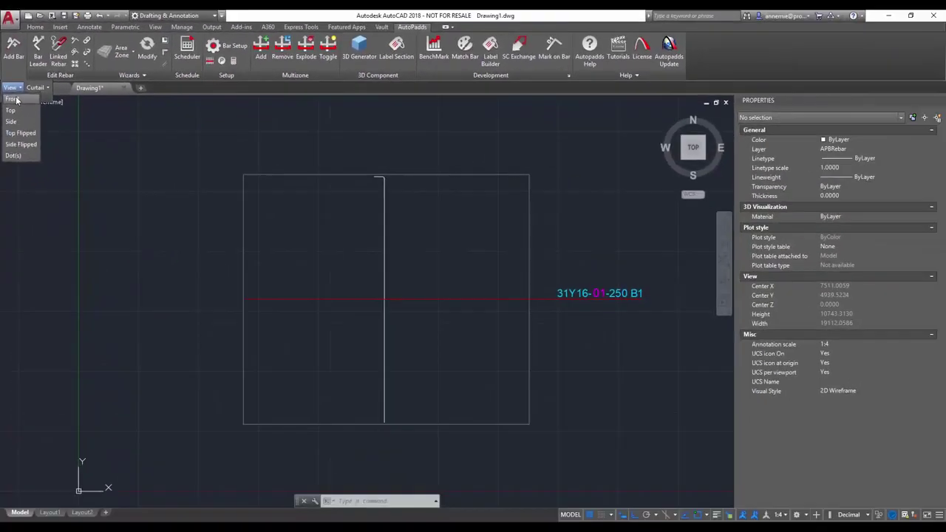
click(24, 149)
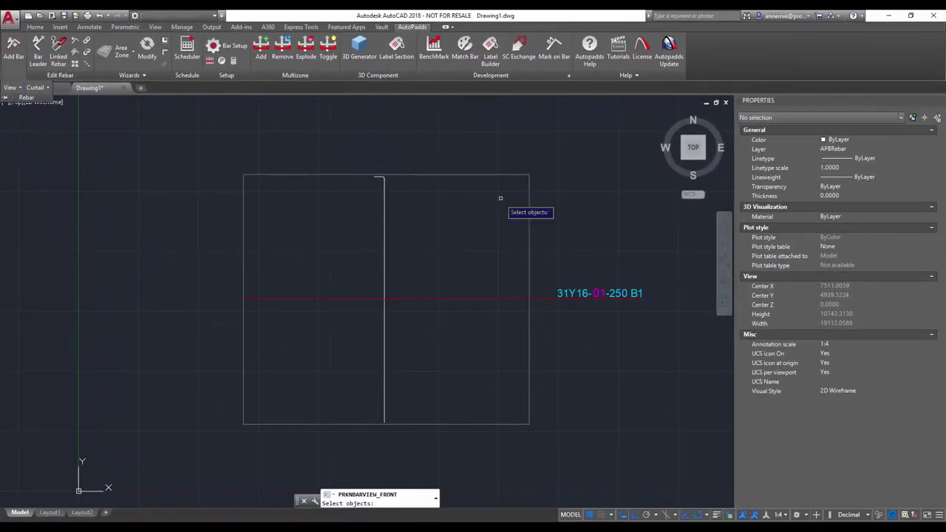
click(384, 220)
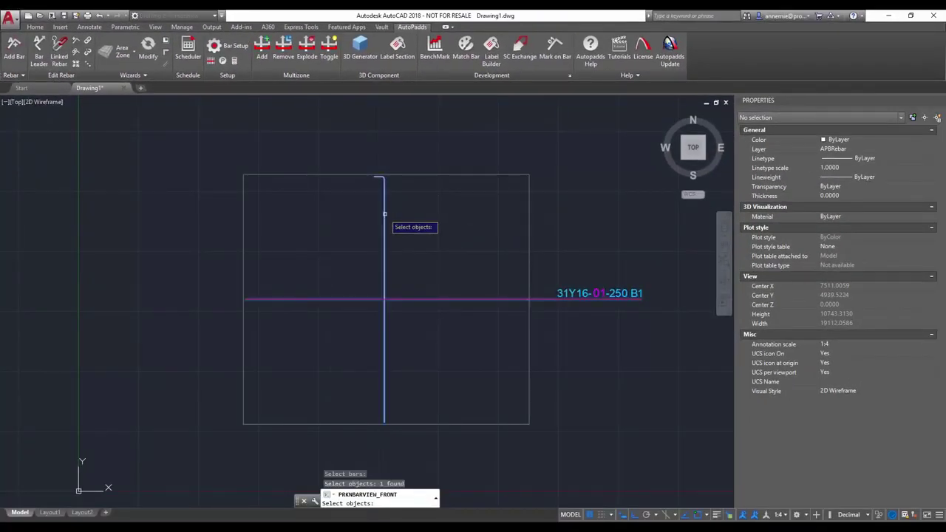
key(Return)
Switch the same rebar to top view and bring the slab outline back into view.
click(14, 75)
click(11, 87)
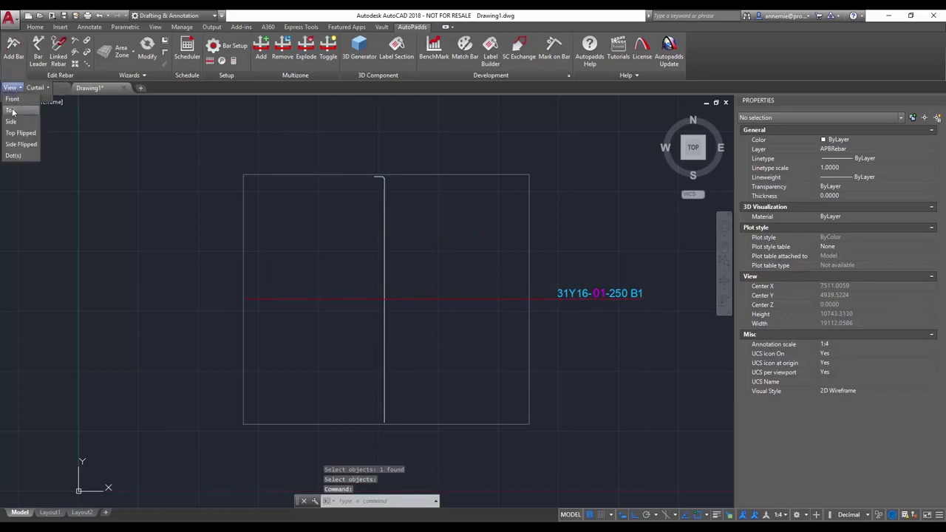
click(15, 108)
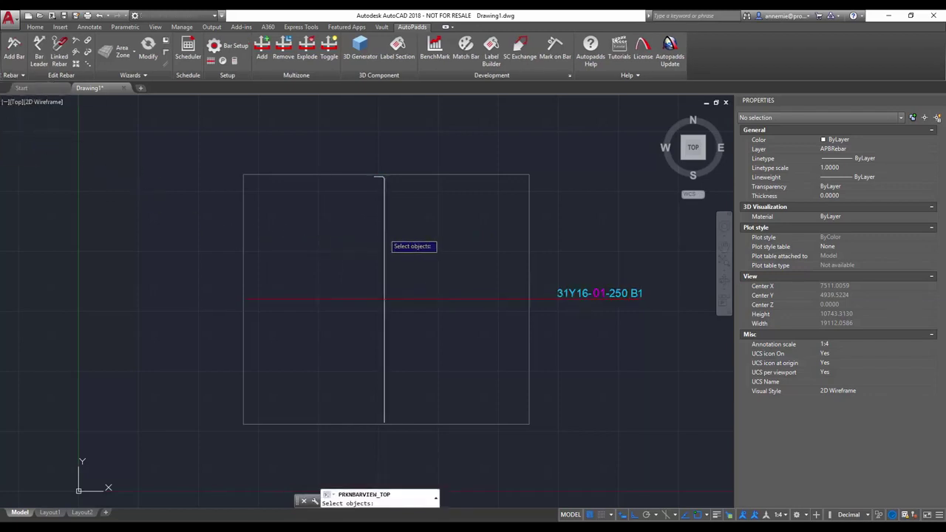
click(383, 233)
key(Return)
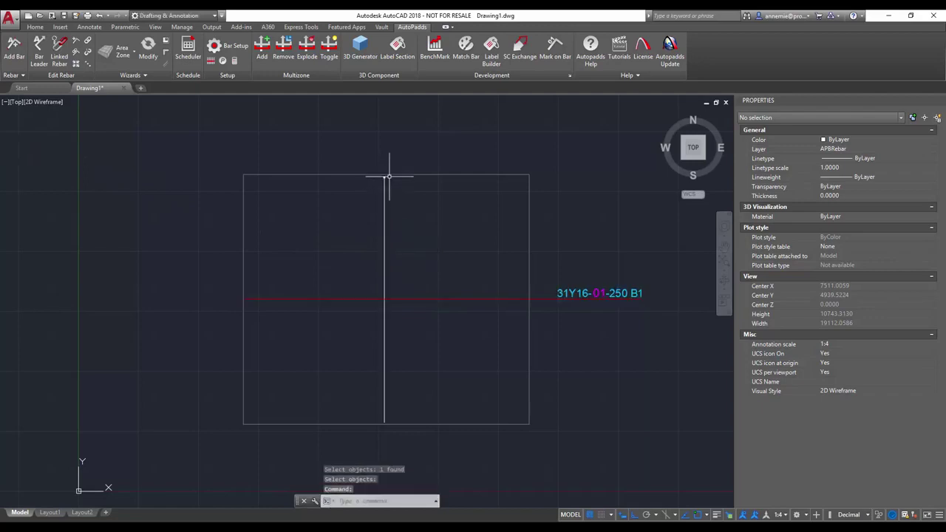
scroll(384, 174, up, 5)
scroll(492, 376, down, 6)
middle_drag(517, 391, 431, 277)
Show the vertical rebar in side view.
scroll(431, 277, down, 2)
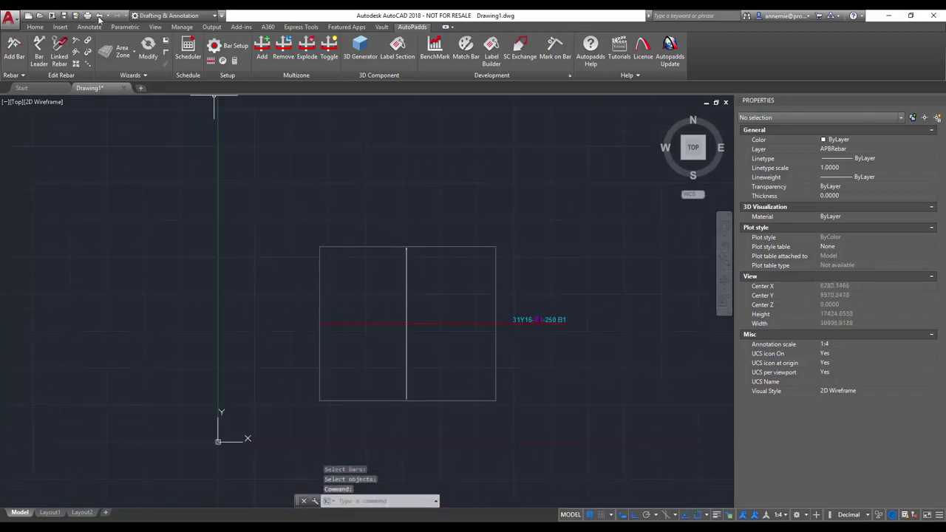
click(12, 74)
click(21, 87)
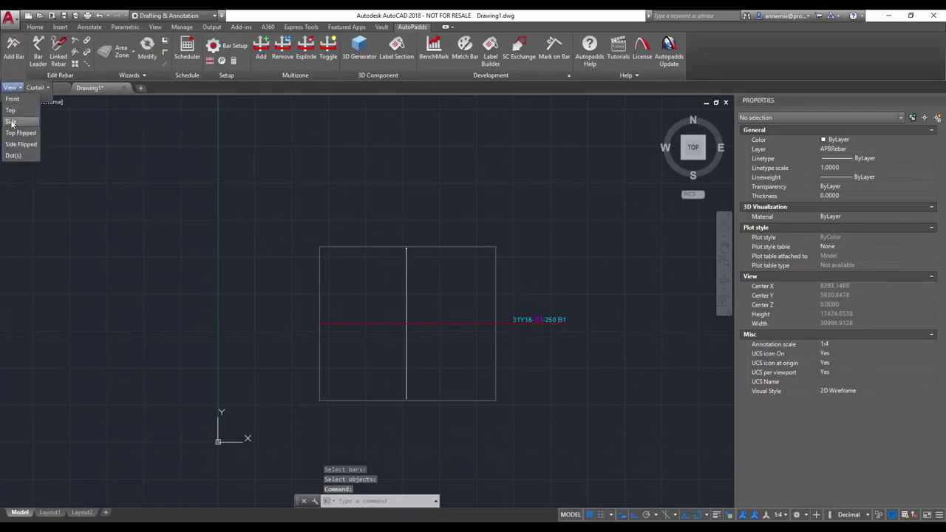
click(16, 119)
click(407, 284)
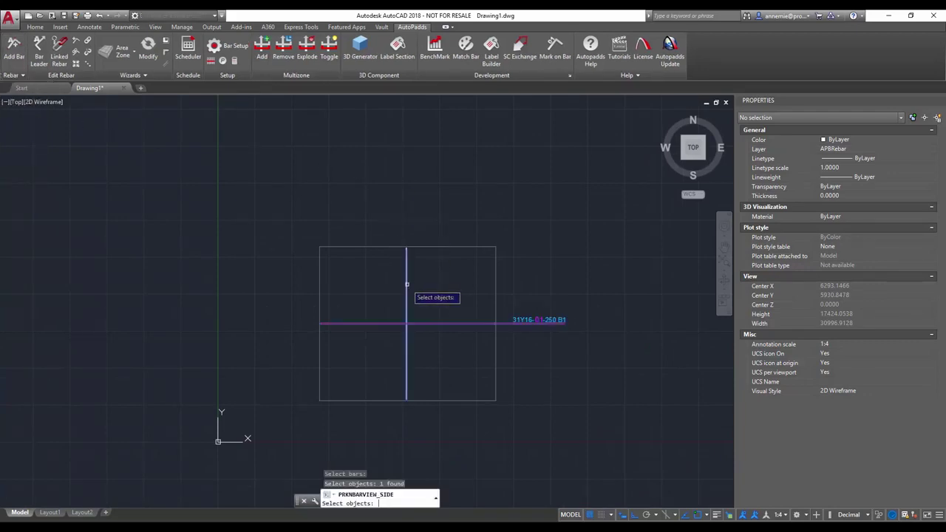
key(Return)
Zoom out and switch the horizontal rebar to flipped top view.
scroll(407, 397, up, 5)
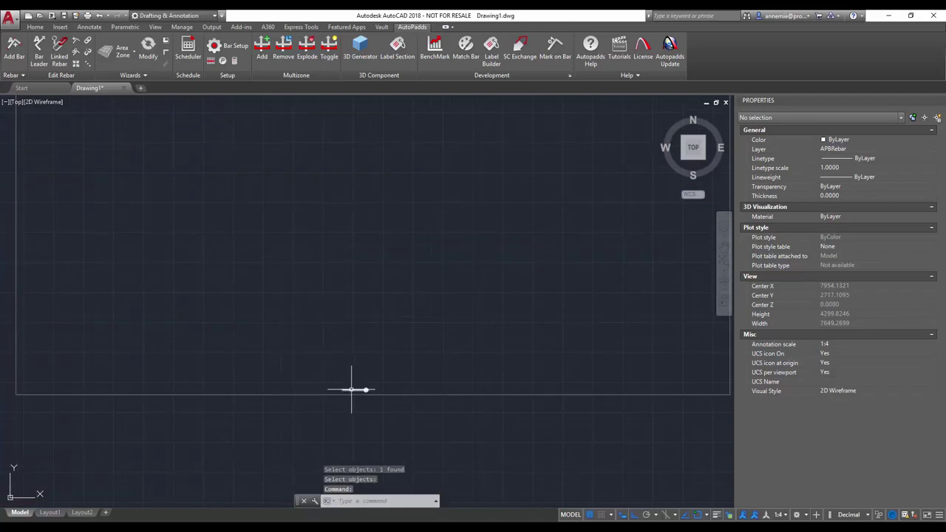
middle_click(379, 205)
middle_click(380, 205)
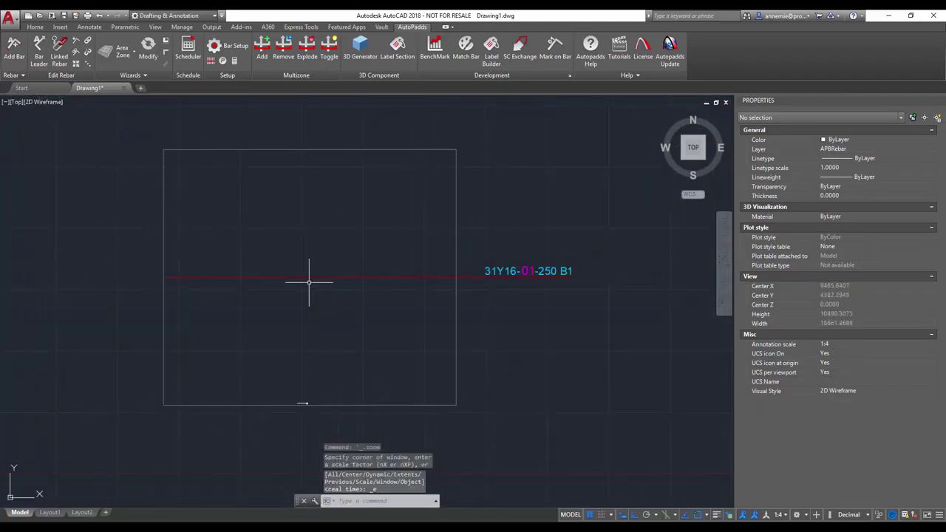
click(13, 75)
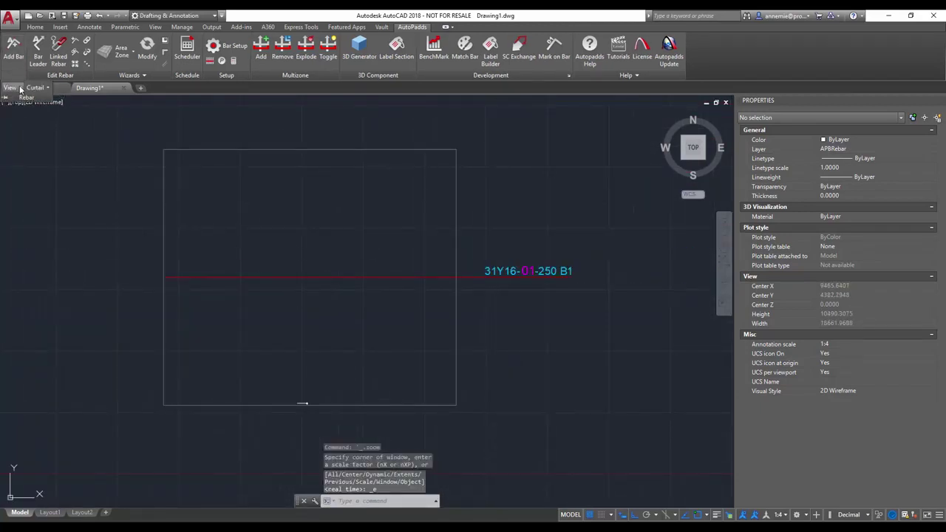
click(20, 89)
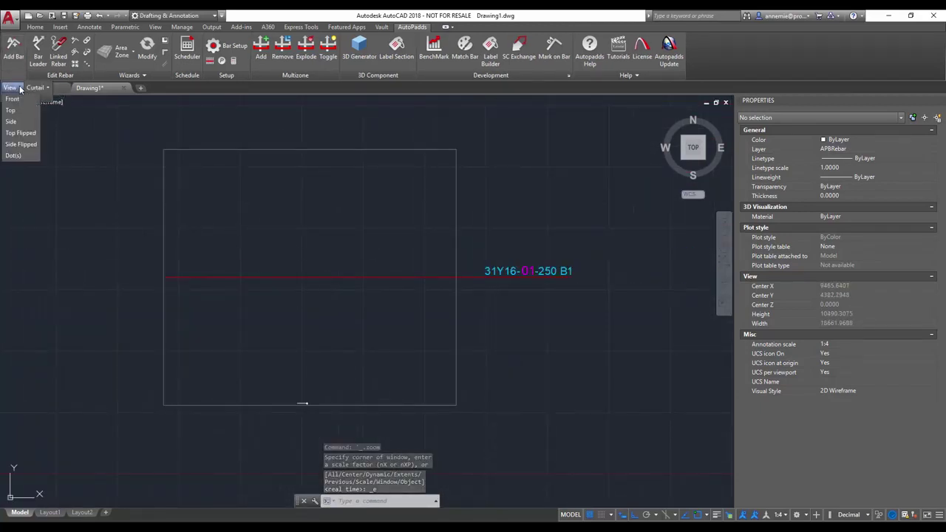
click(20, 133)
click(351, 277)
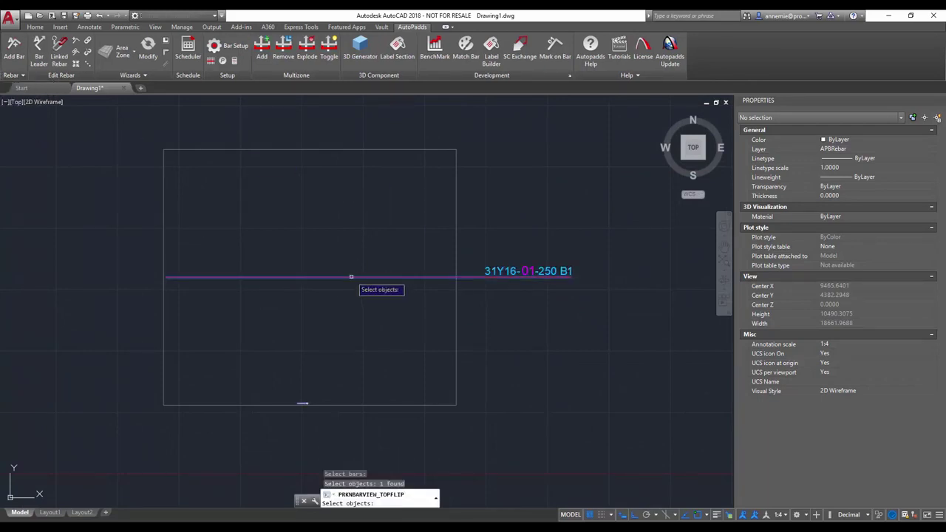
key(Return)
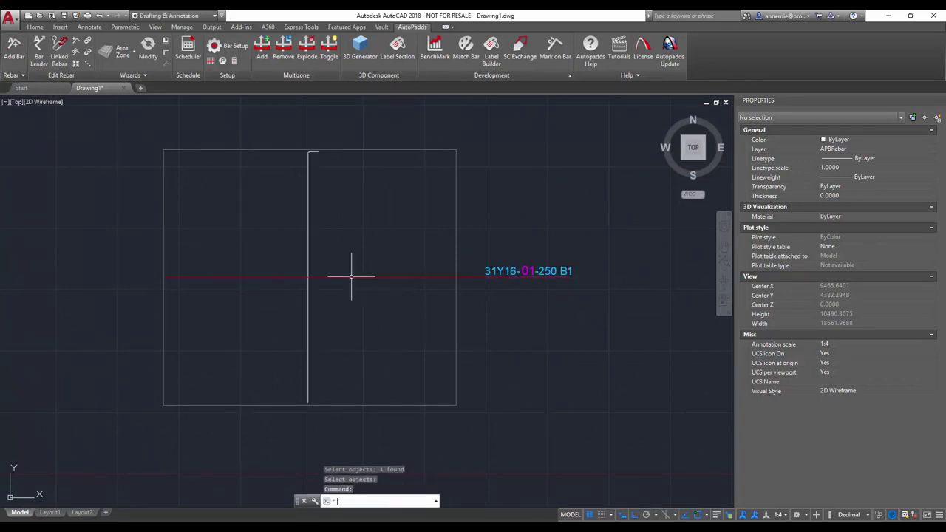
Switch the rebar to flipped side view and centre the slab on screen.
click(24, 75)
click(18, 88)
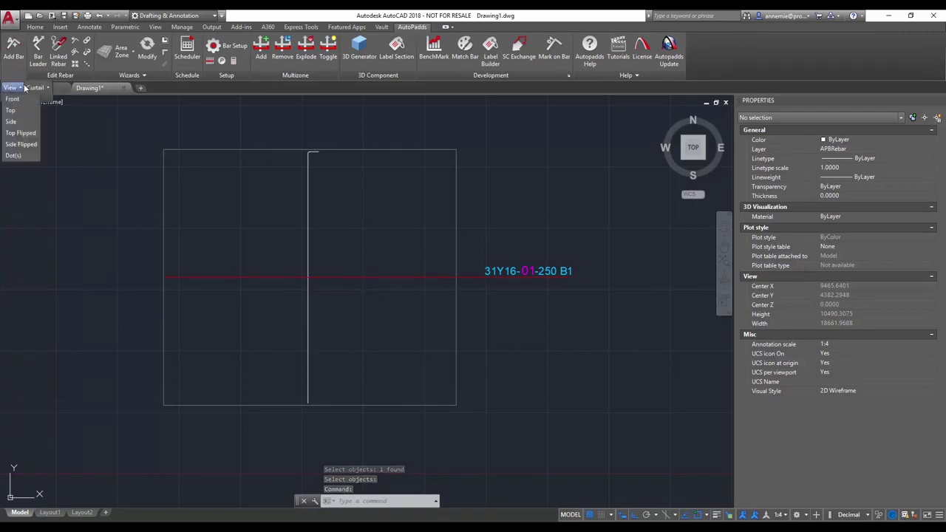
click(24, 148)
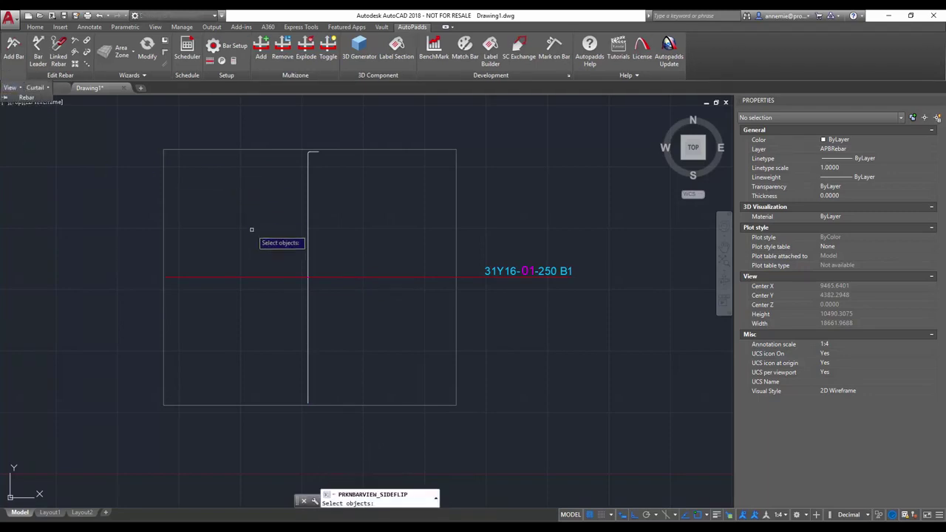
click(265, 277)
key(Return)
scroll(265, 276, down, 4)
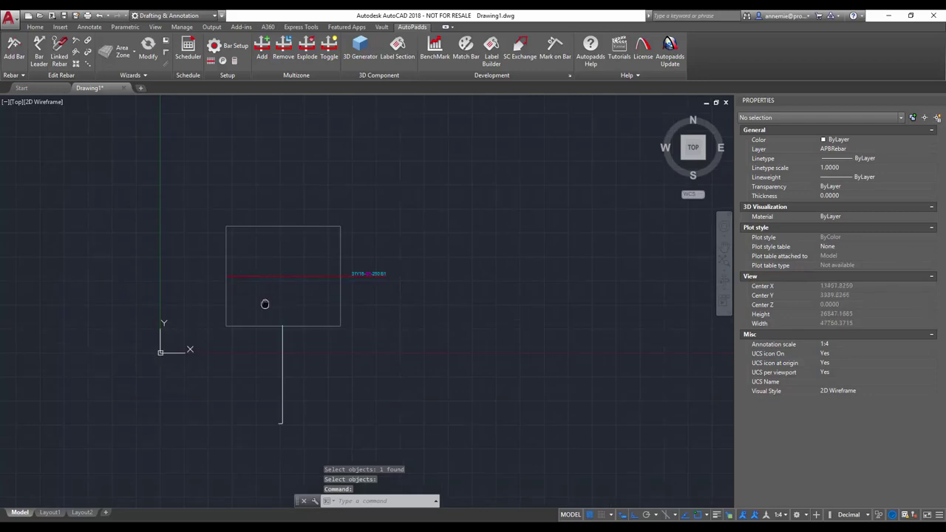
middle_drag(264, 303, 344, 234)
scroll(377, 221, up, 2)
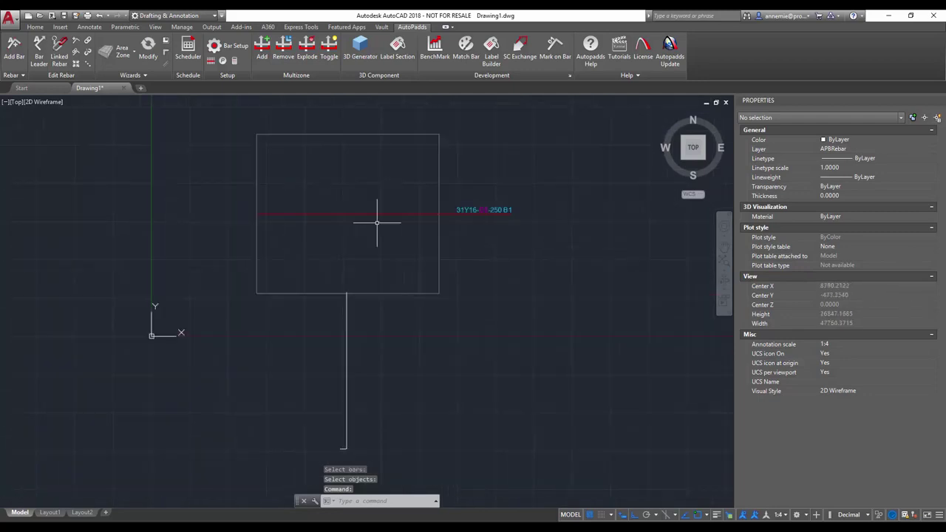
Redraw the rebar line in dot view along the slab's bottom edge.
click(13, 75)
click(17, 87)
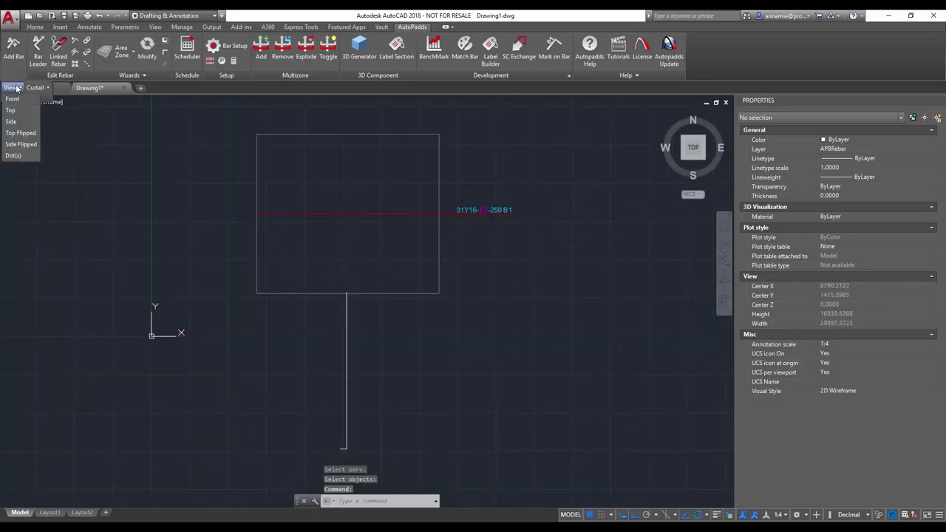
click(19, 157)
click(381, 215)
key(Return)
scroll(342, 262, up, 2)
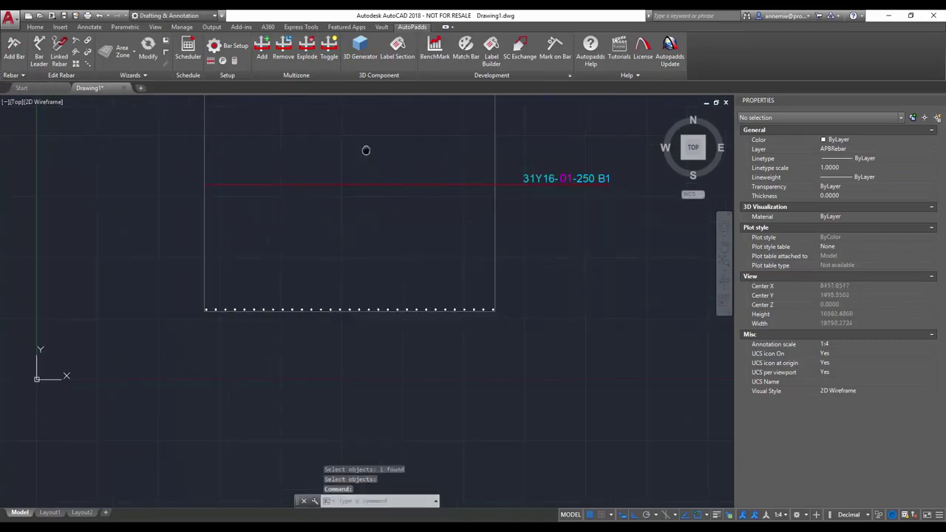
middle_drag(365, 153, 359, 213)
key(Return)
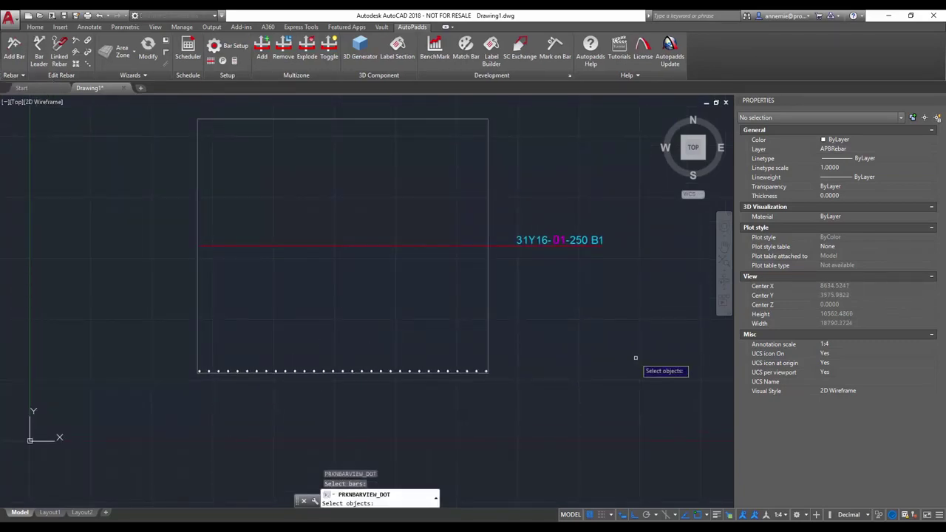
Show the rebar in front view as a vertical line.
click(17, 77)
click(10, 88)
click(20, 104)
click(285, 245)
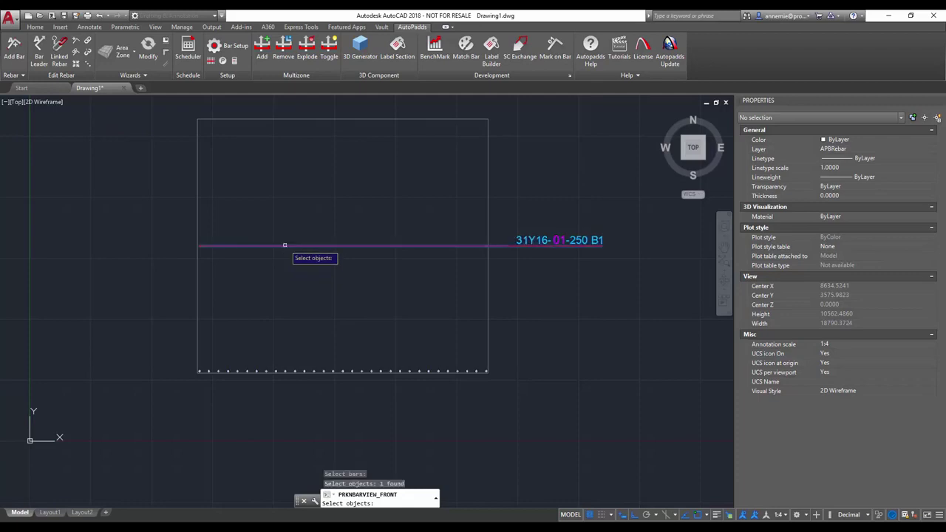
key(Return)
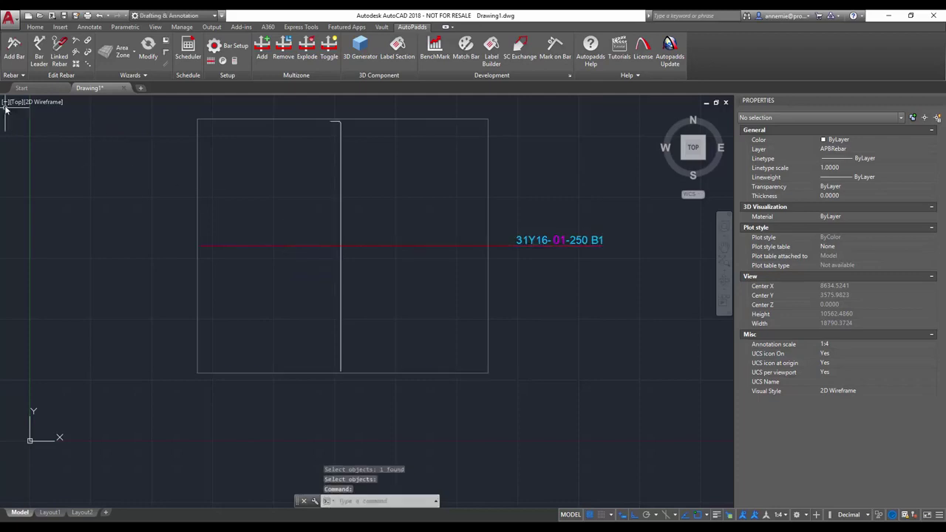
middle_drag(401, 190, 411, 217)
key(Return)
Clear the bar's curtailment by setting it to None.
click(22, 76)
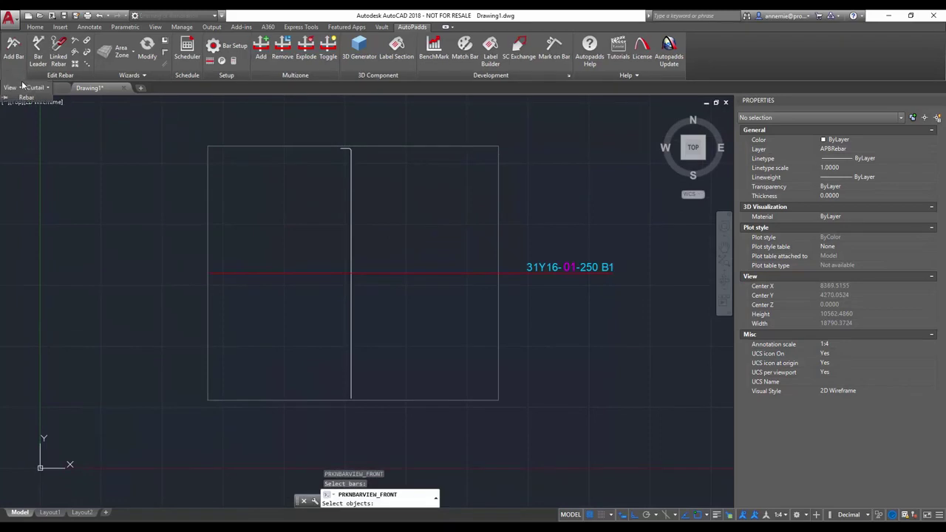
click(48, 88)
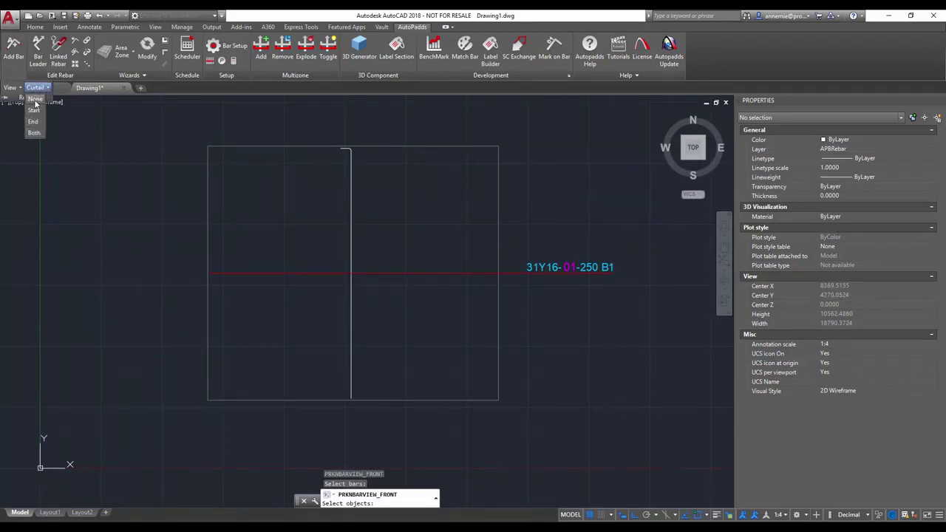
click(35, 99)
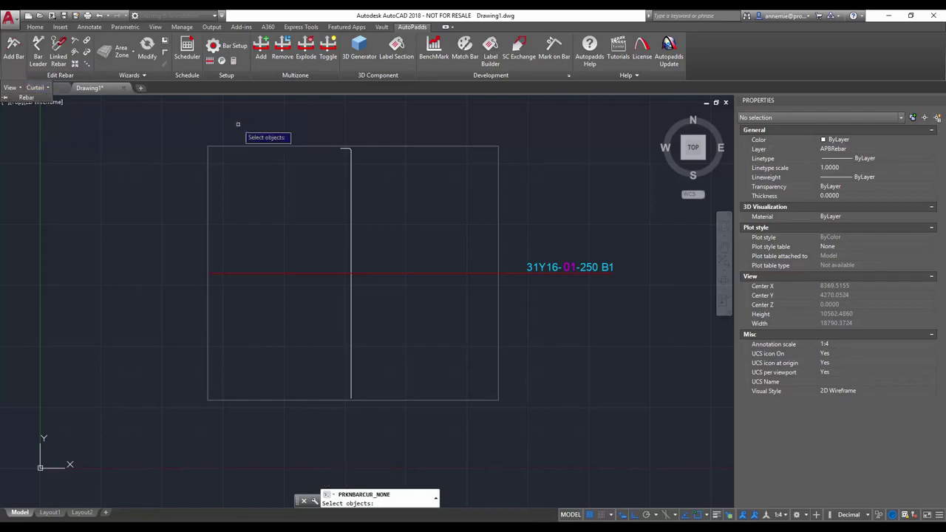
click(347, 175)
key(Return)
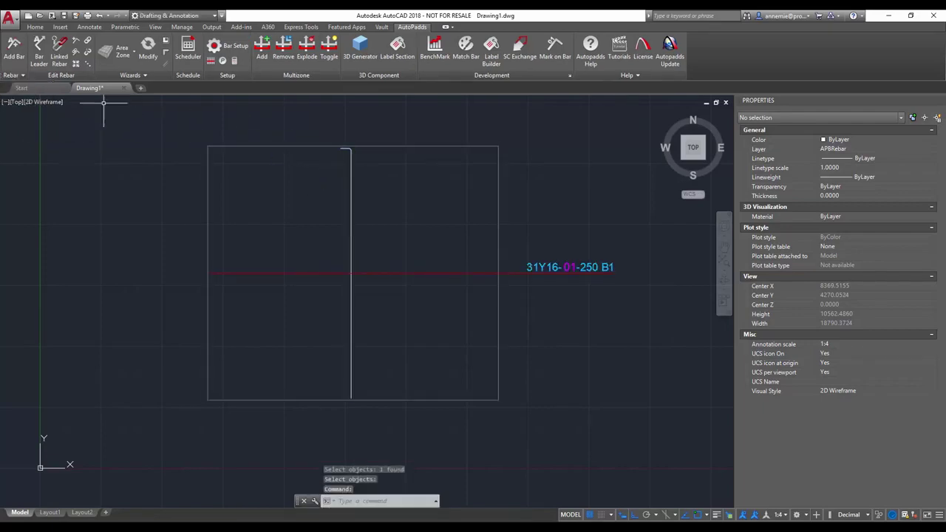
Curtail the bar at its Start, marking the lower end 01.
click(15, 74)
click(41, 88)
click(34, 110)
click(352, 178)
key(Return)
scroll(362, 355, up, 4)
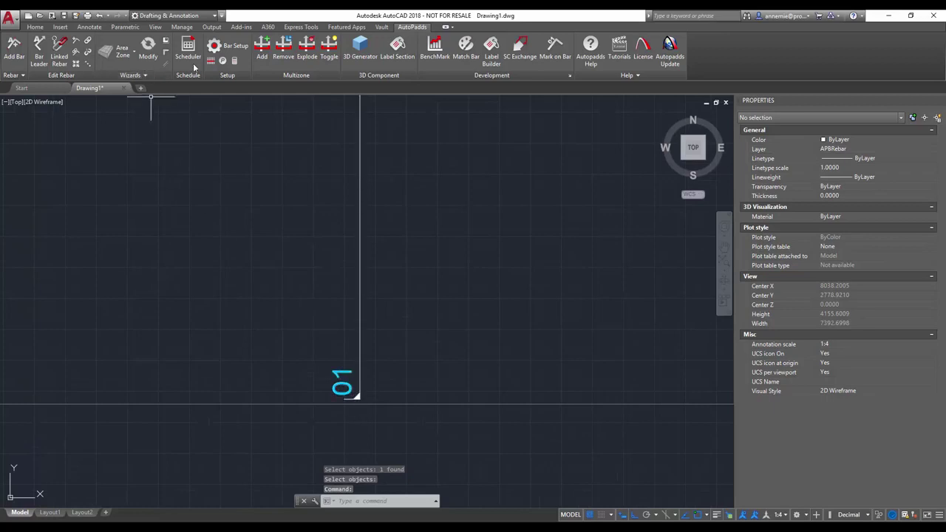
Enable Use flag curtailment in Rebar Setup so the 01 flag appears.
click(224, 46)
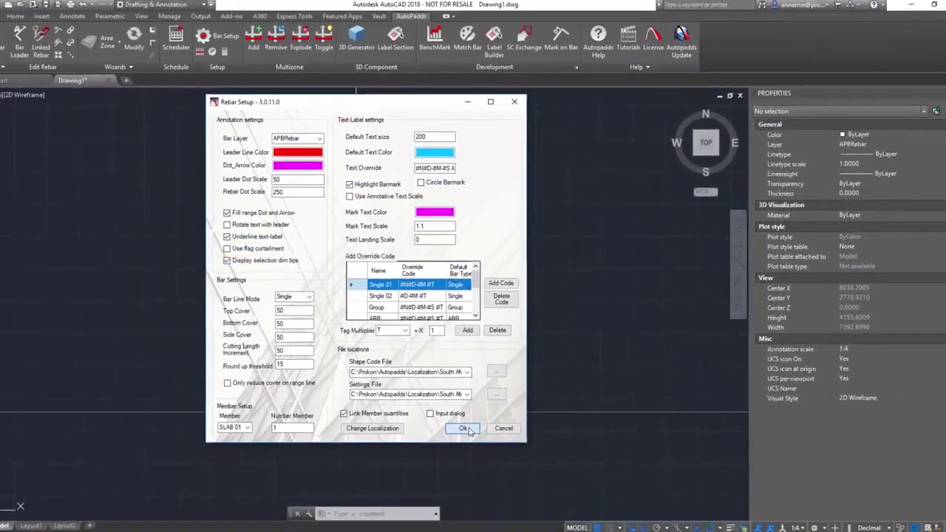
click(471, 484)
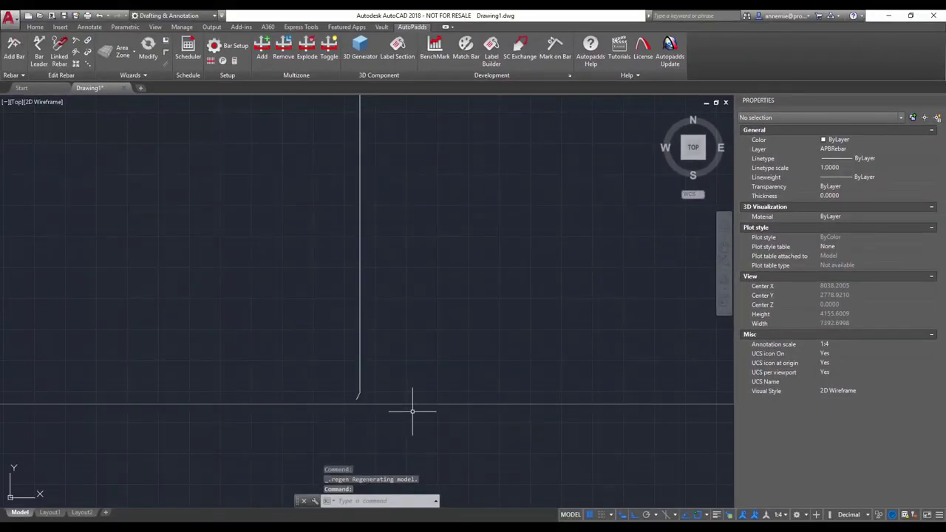
click(220, 48)
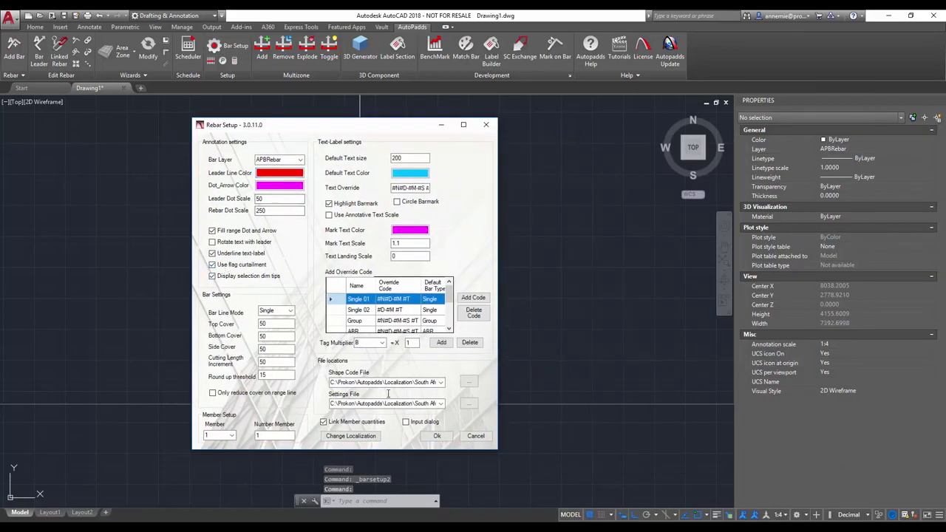
click(436, 435)
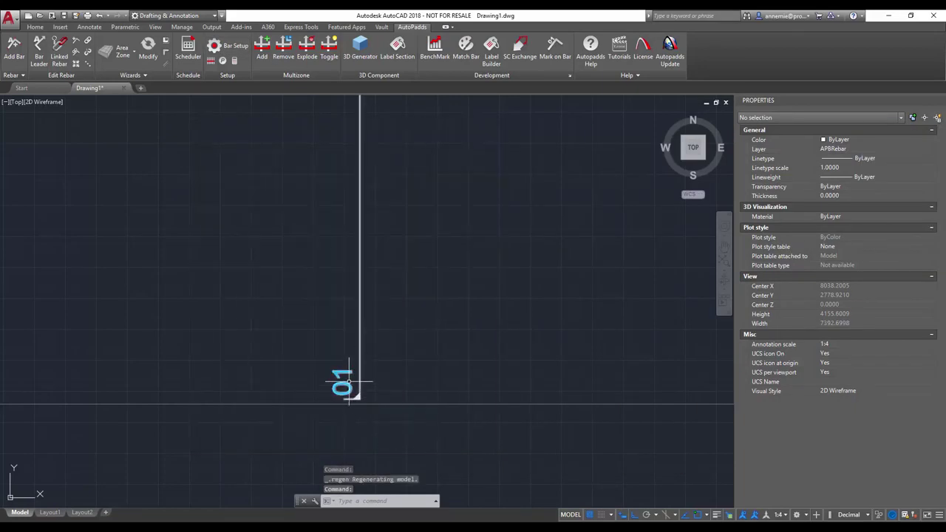
Set the bar's curtailment to End.
click(15, 75)
click(37, 87)
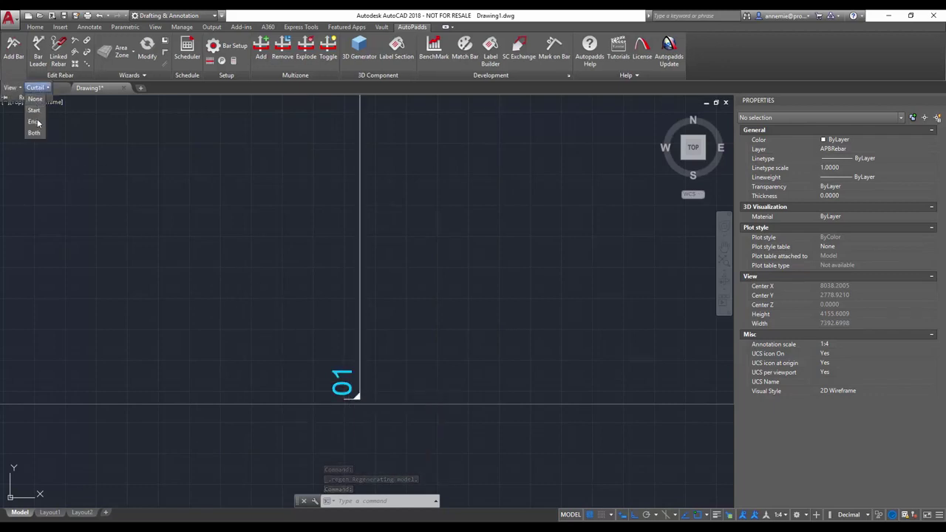
click(34, 121)
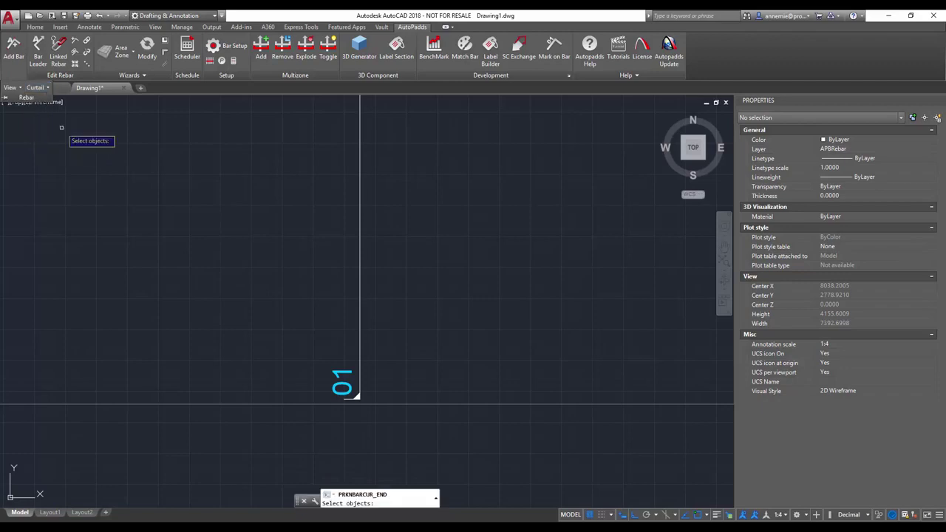
click(360, 215)
key(Return)
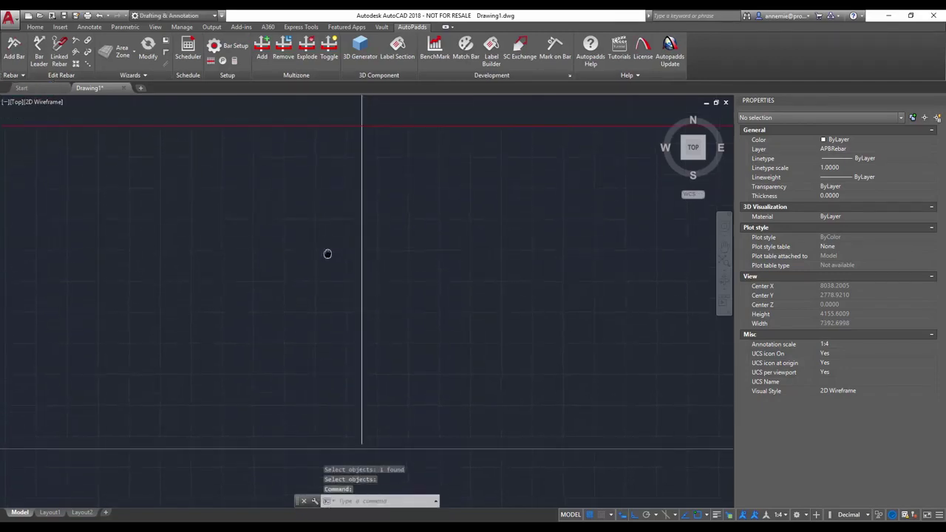
scroll(328, 259, down, 4)
middle_drag(322, 214, 314, 244)
click(320, 171)
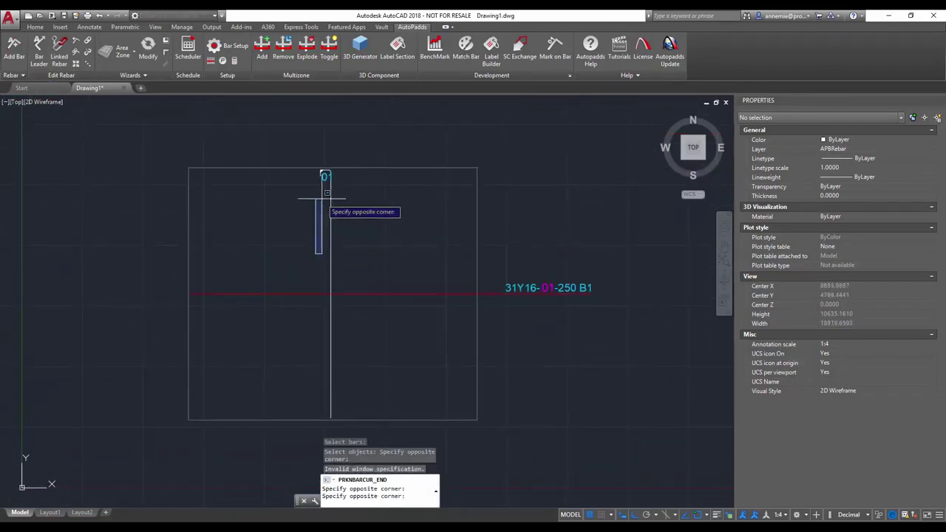
click(317, 200)
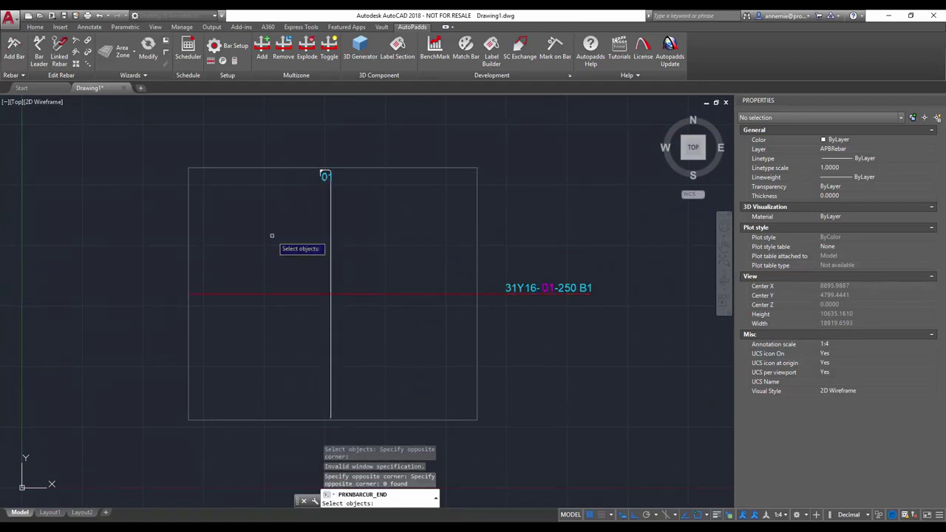
Change the bar's curtailment to Both, adding 01 marks at top and bottom.
click(15, 77)
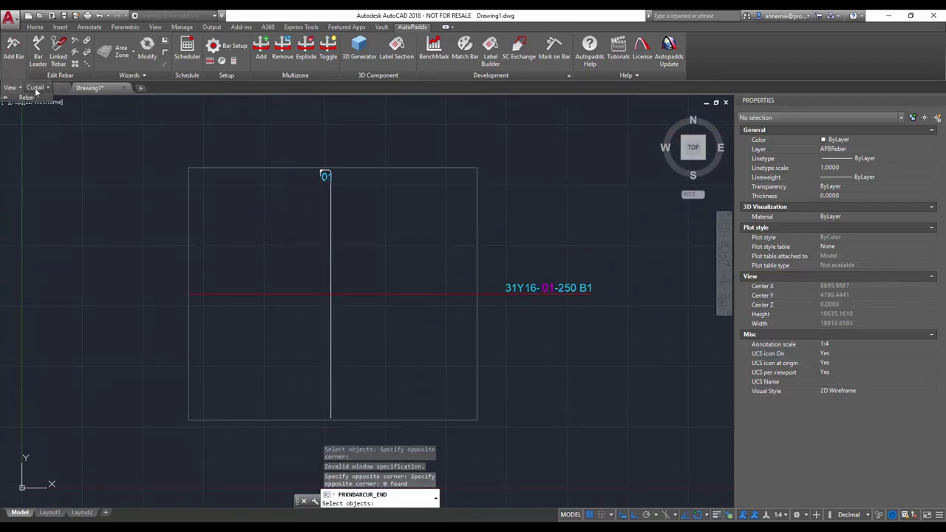
click(35, 87)
click(37, 130)
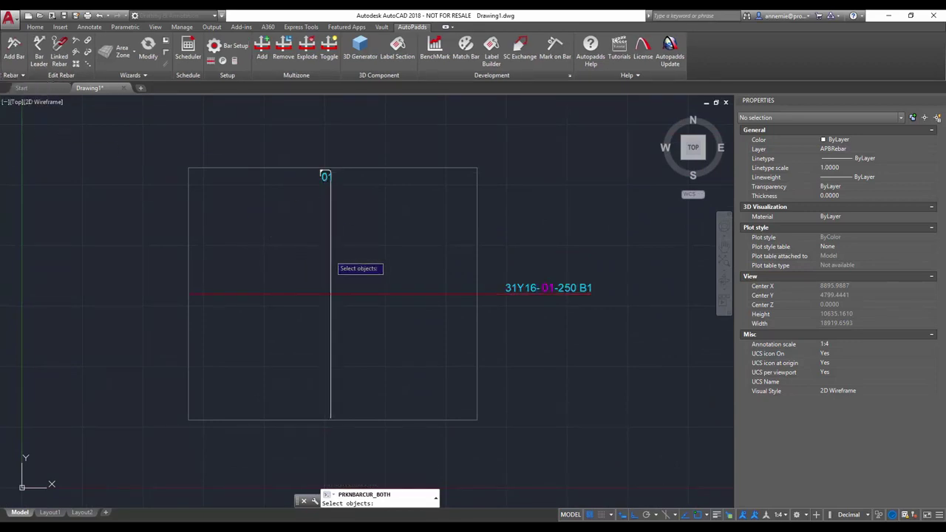
click(330, 259)
key(Return)
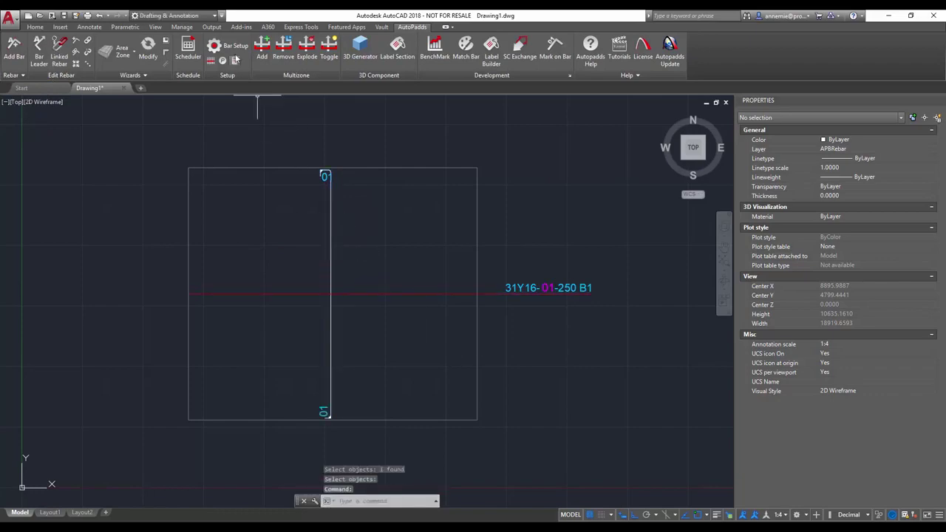